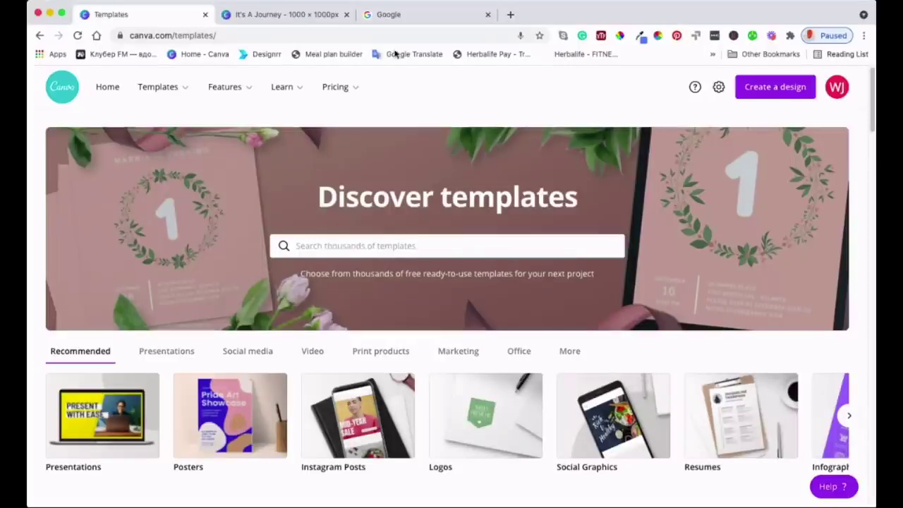
- Switch to the It's A Journey tab and inspect its beige shape, title text and background
{"action": "left_click", "coordinate": [287, 13]}
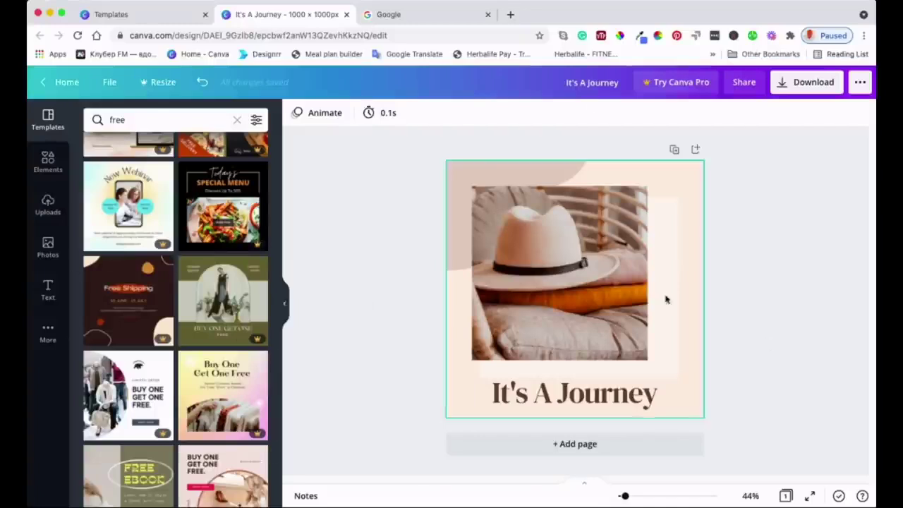
{"action": "left_click", "coordinate": [479, 179]}
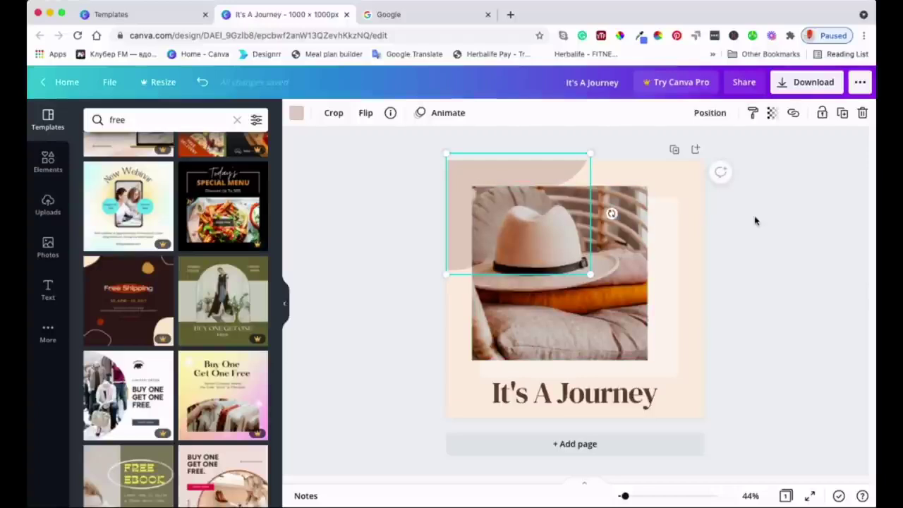
{"action": "left_click", "coordinate": [620, 394]}
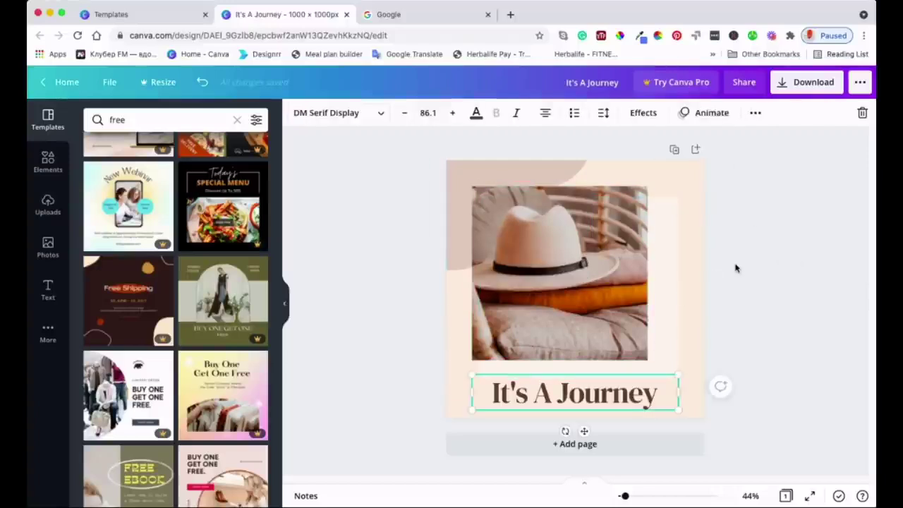
{"action": "left_click", "coordinate": [700, 254]}
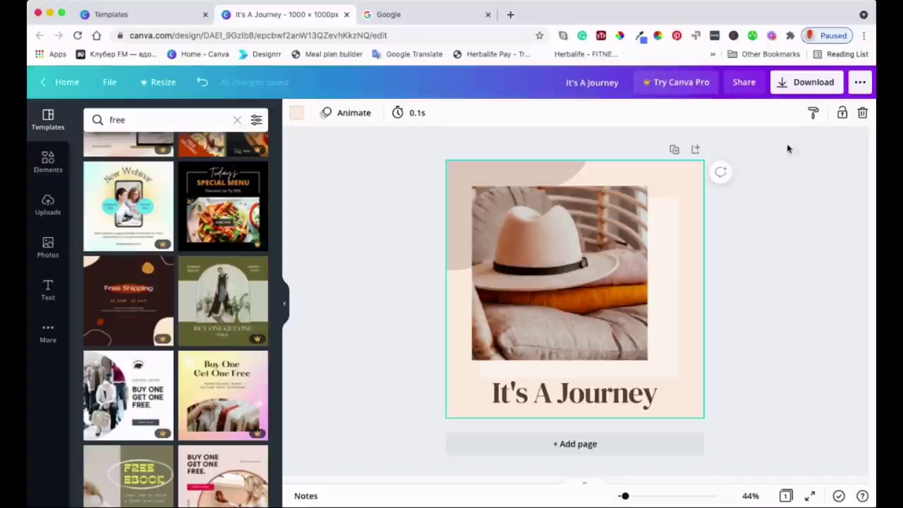
- Download the design as a PDF Print file, after briefly trying PNG as the format
{"action": "left_click", "coordinate": [783, 88]}
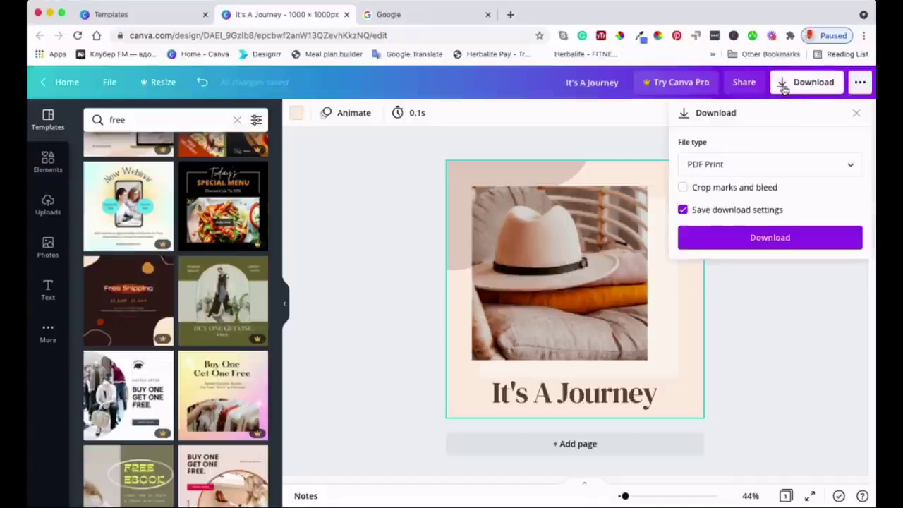
{"action": "left_click", "coordinate": [850, 164]}
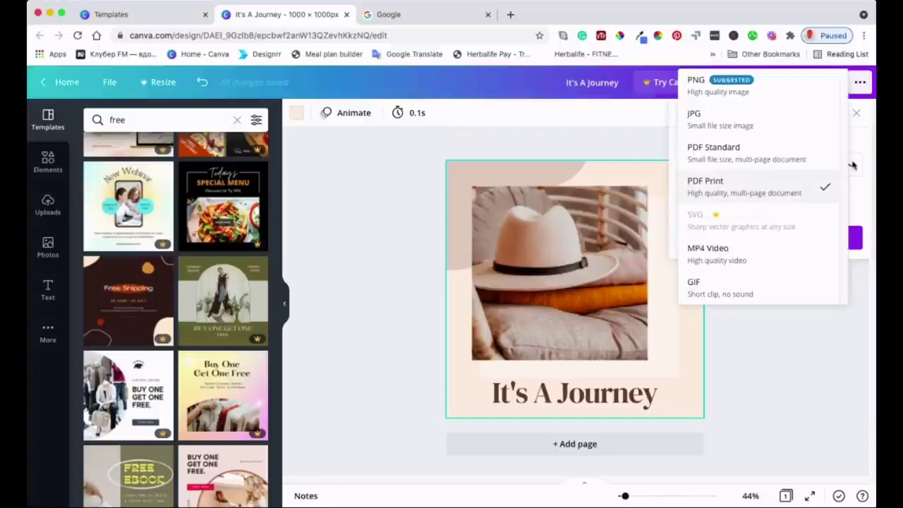
{"action": "left_click", "coordinate": [798, 91]}
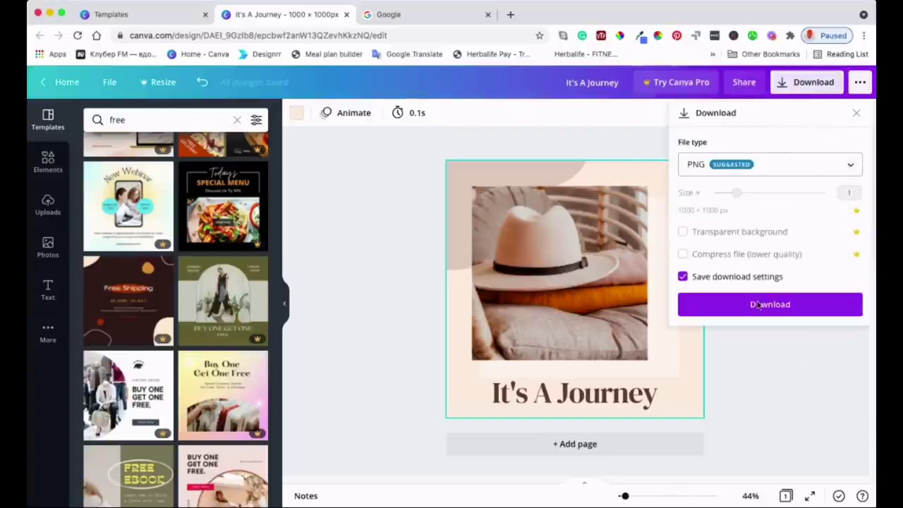
{"action": "left_click", "coordinate": [793, 169]}
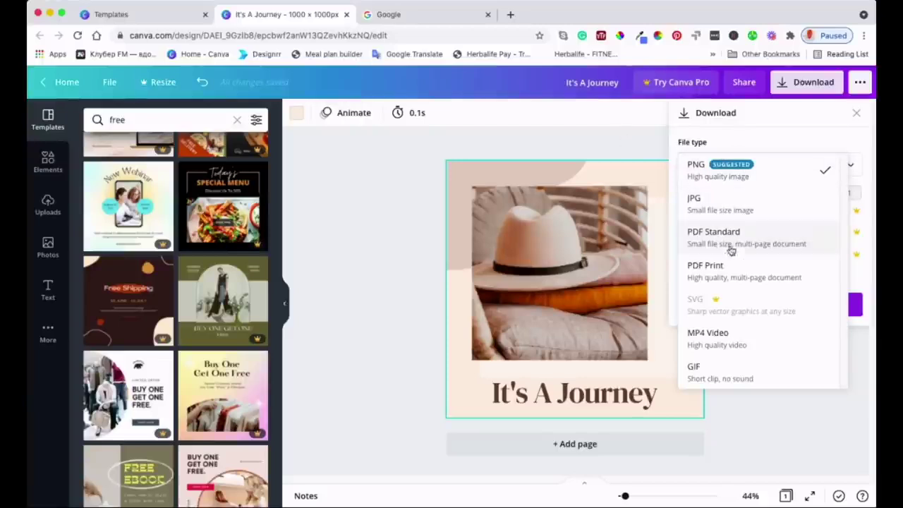
{"action": "left_click", "coordinate": [727, 272]}
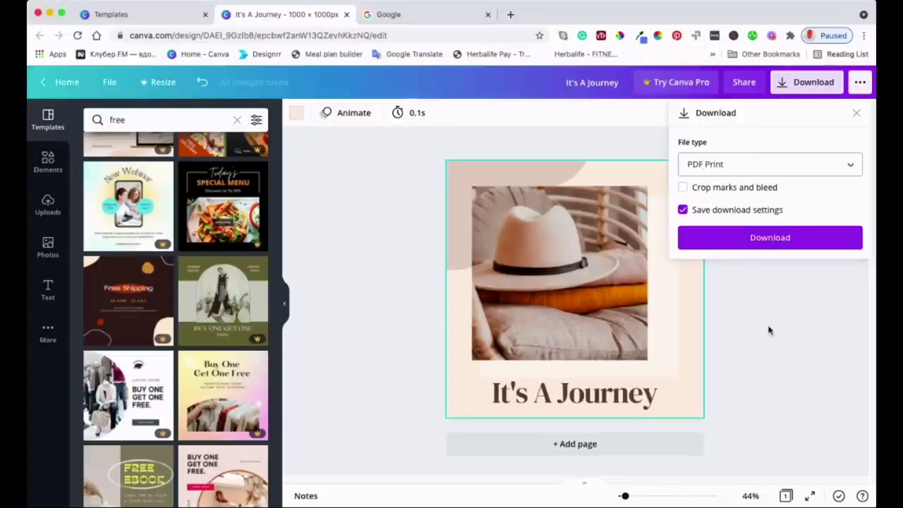
{"action": "left_click", "coordinate": [770, 240]}
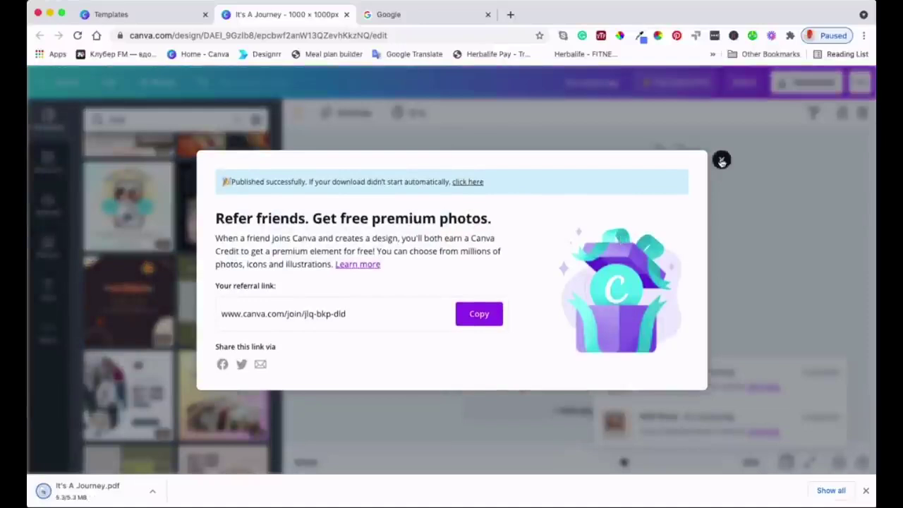
- Dismiss the referral popup and view the full page of It's A Journey.pdf in Chrome
{"action": "left_click", "coordinate": [721, 161]}
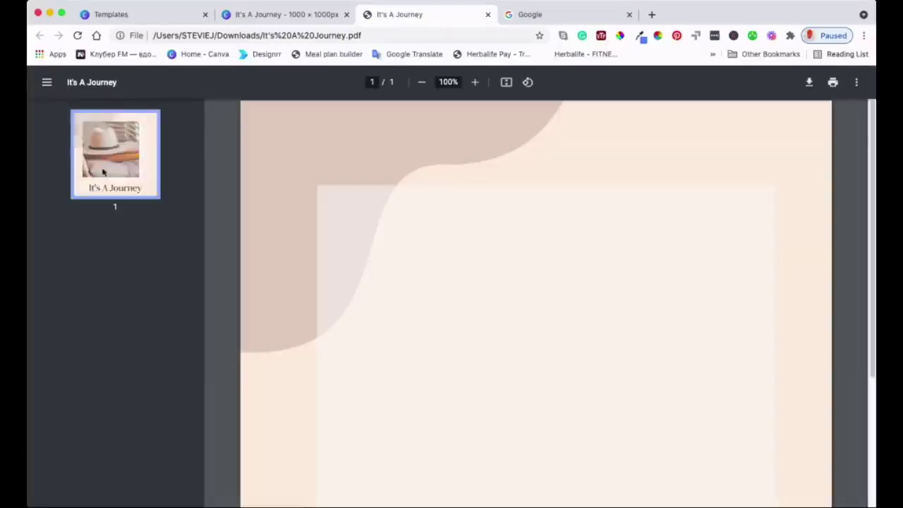
{"action": "scroll", "coordinate": [593, 331], "scroll_direction": "down", "scroll_amount": 5}
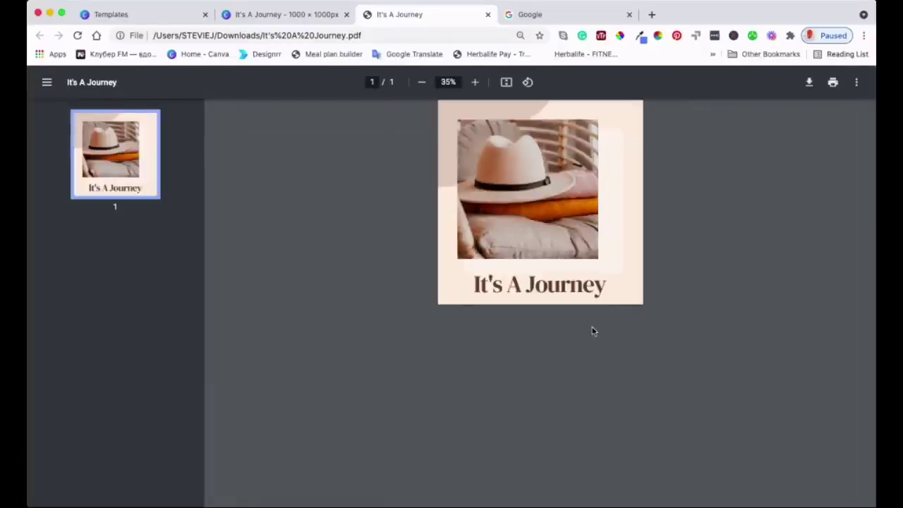
{"action": "scroll", "coordinate": [585, 230], "scroll_direction": "up", "scroll_amount": 3}
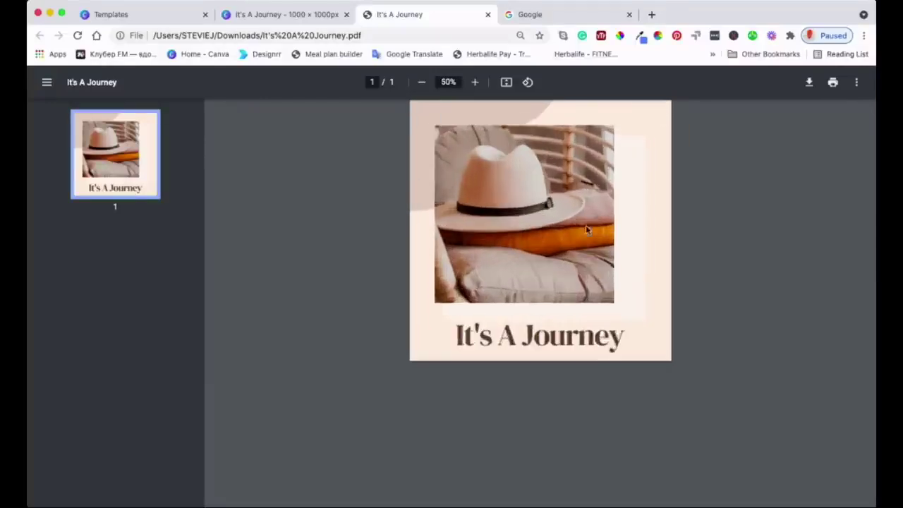
{"action": "scroll", "coordinate": [586, 230], "scroll_direction": "up", "scroll_amount": 2}
{"action": "scroll", "coordinate": [585, 230], "scroll_direction": "down", "scroll_amount": 1}
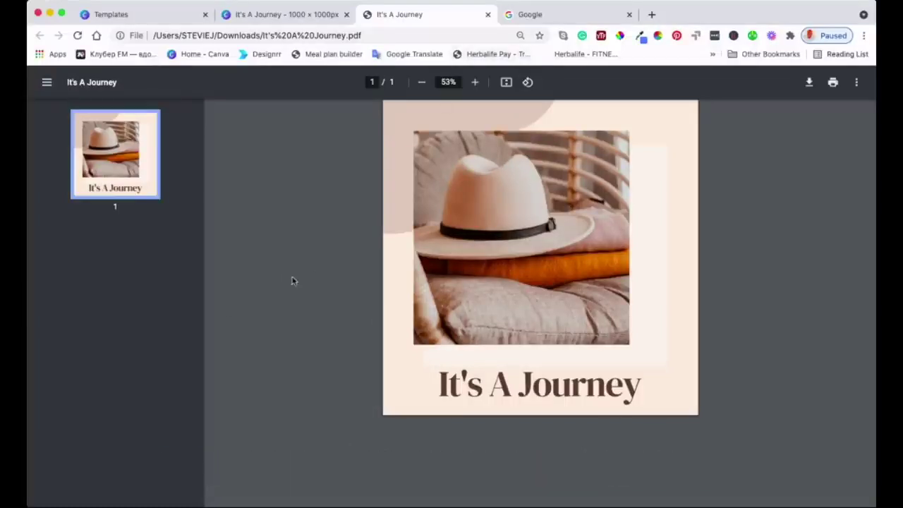
{"action": "key", "text": "ctrl+Tab"}
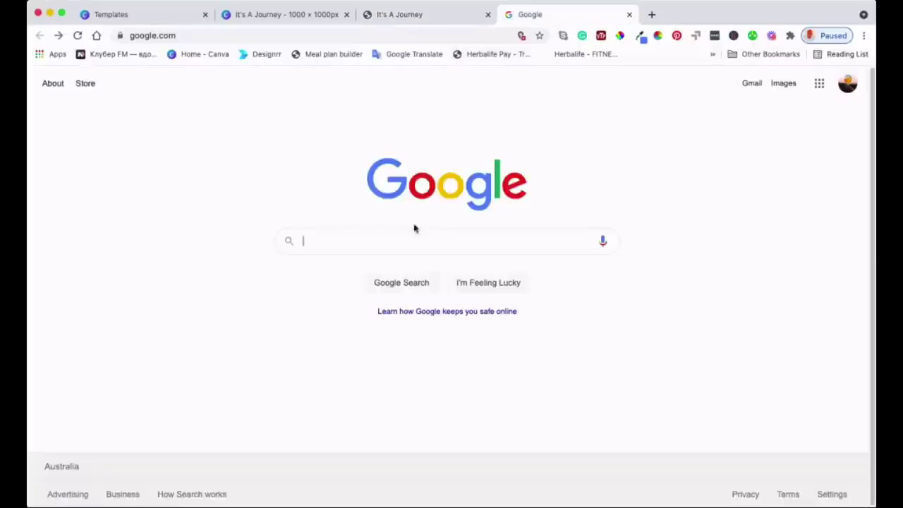
{"action": "type", "text": "www"}
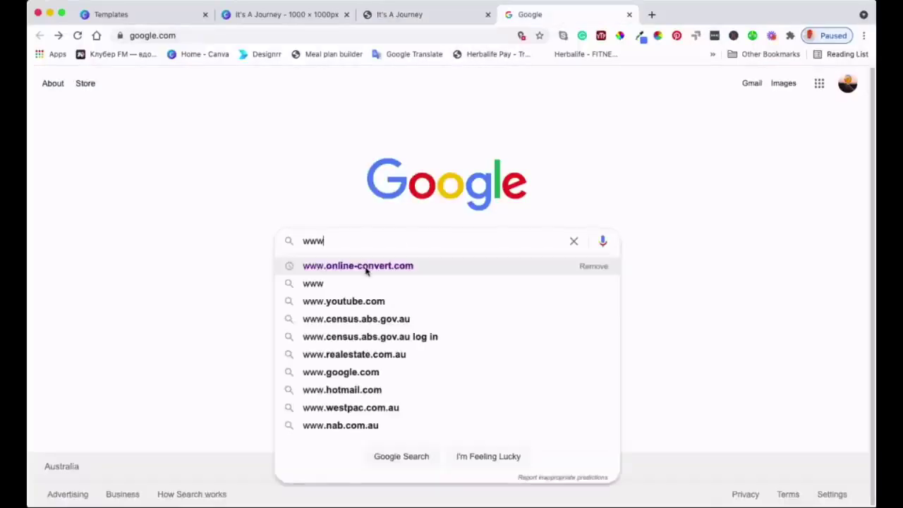
{"action": "left_click", "coordinate": [366, 271]}
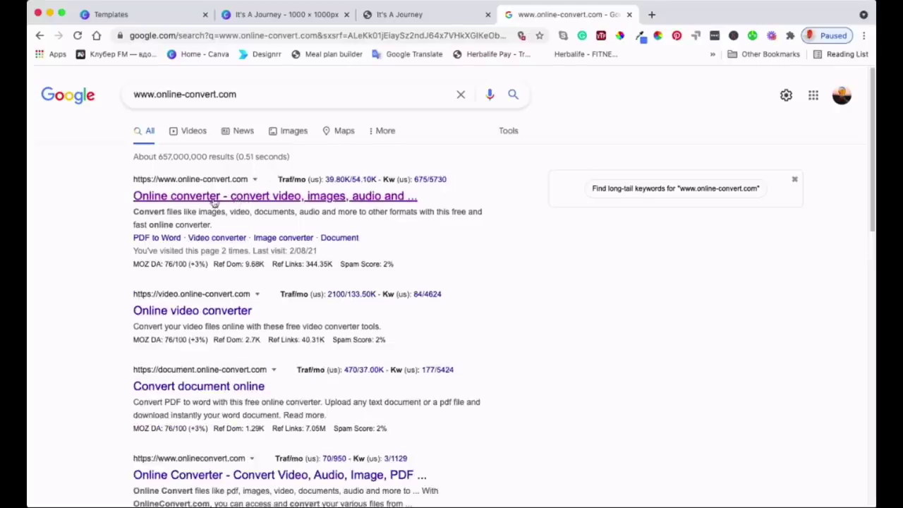
{"action": "left_click", "coordinate": [210, 196]}
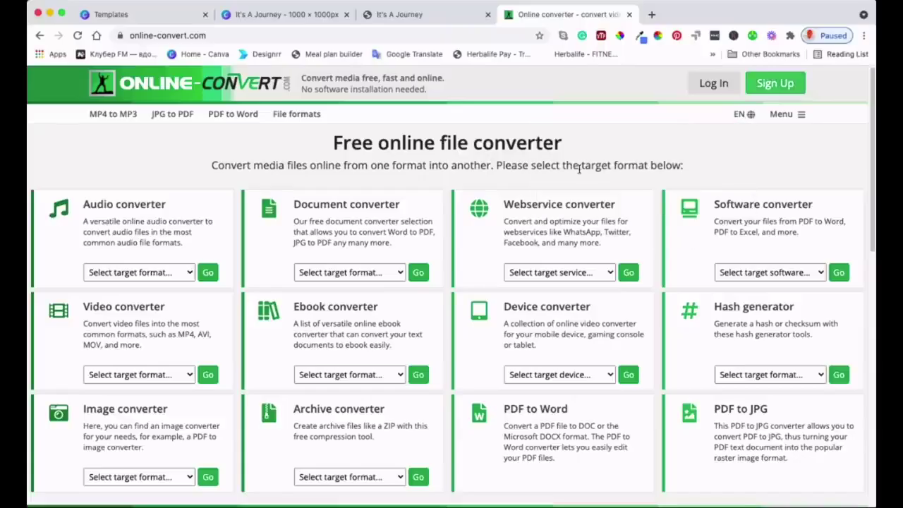
- Choose 'Convert to PNG' in the Image converter card on the homepage
{"action": "scroll", "coordinate": [339, 317], "scroll_direction": "down", "scroll_amount": 3}
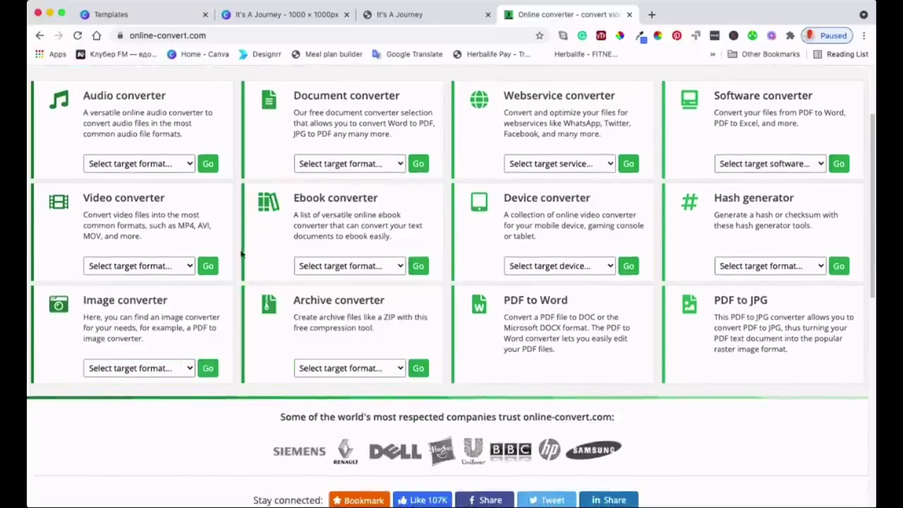
{"action": "scroll", "coordinate": [642, 413], "scroll_direction": "up", "scroll_amount": 1}
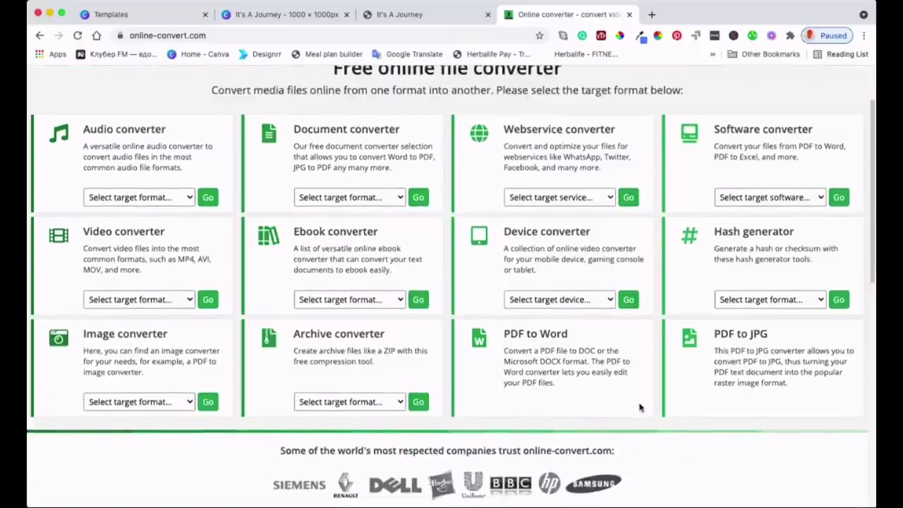
{"action": "scroll", "coordinate": [641, 408], "scroll_direction": "up", "scroll_amount": 1}
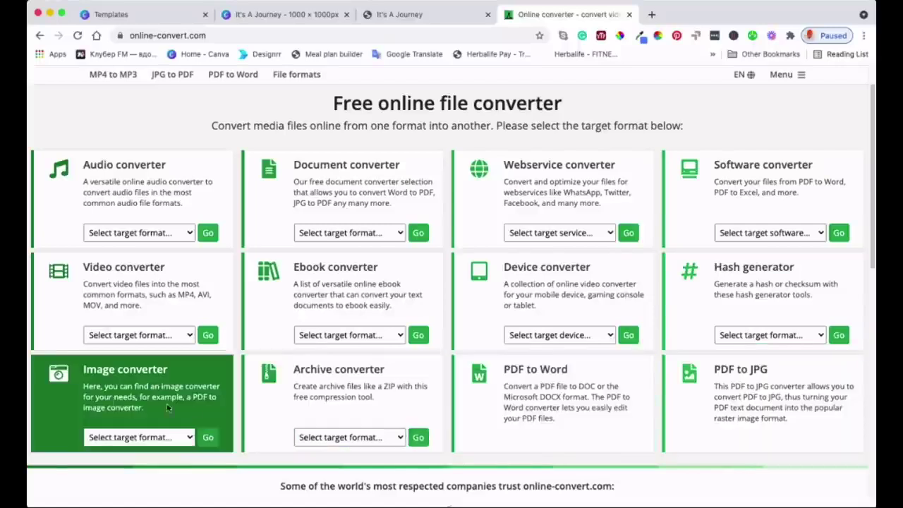
{"action": "scroll", "coordinate": [189, 381], "scroll_direction": "down", "scroll_amount": 2}
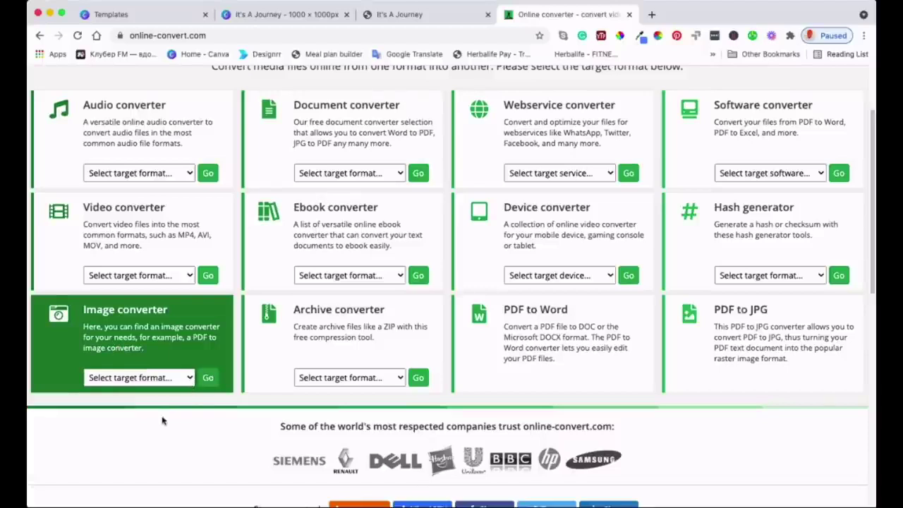
{"action": "left_click", "coordinate": [148, 460]}
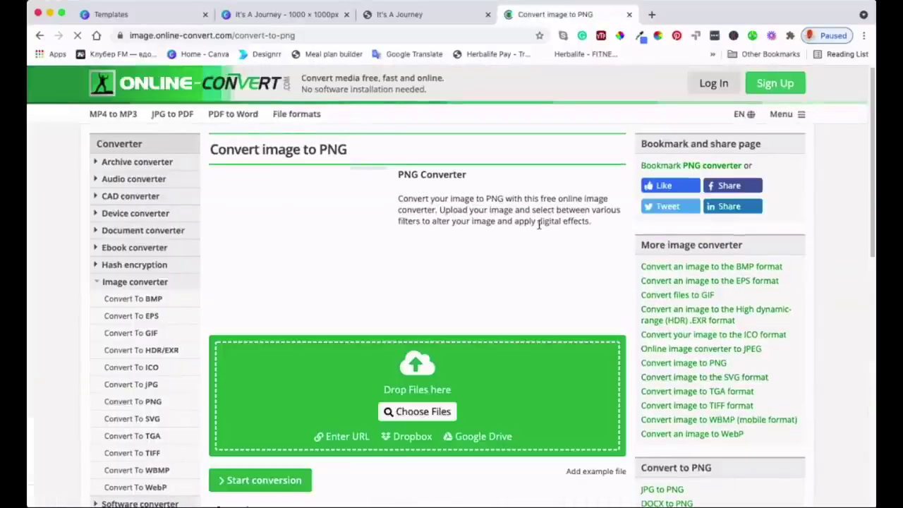
- Upload It's A Journey.pdf (5.31 MB) to the PNG converter and wait for it to finish
{"action": "scroll", "coordinate": [539, 224], "scroll_direction": "down", "scroll_amount": 2}
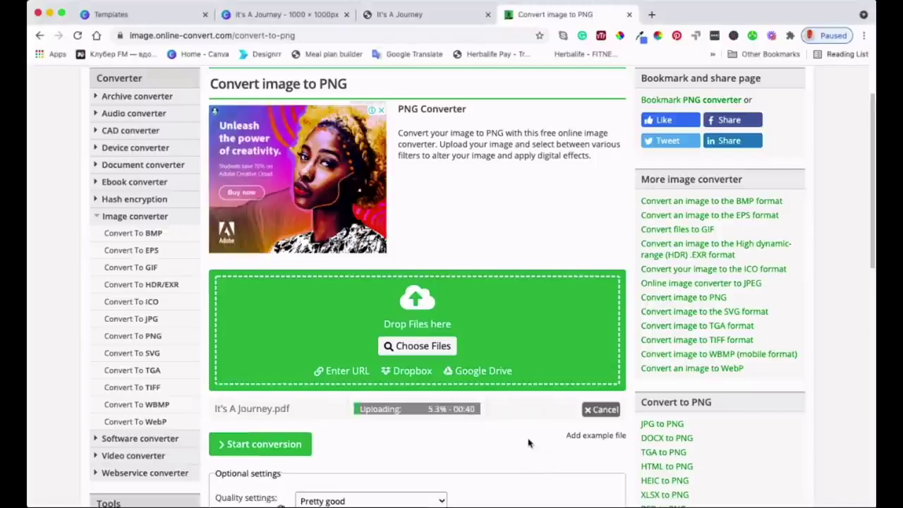
{"action": "scroll", "coordinate": [535, 409], "scroll_direction": "down", "scroll_amount": 2}
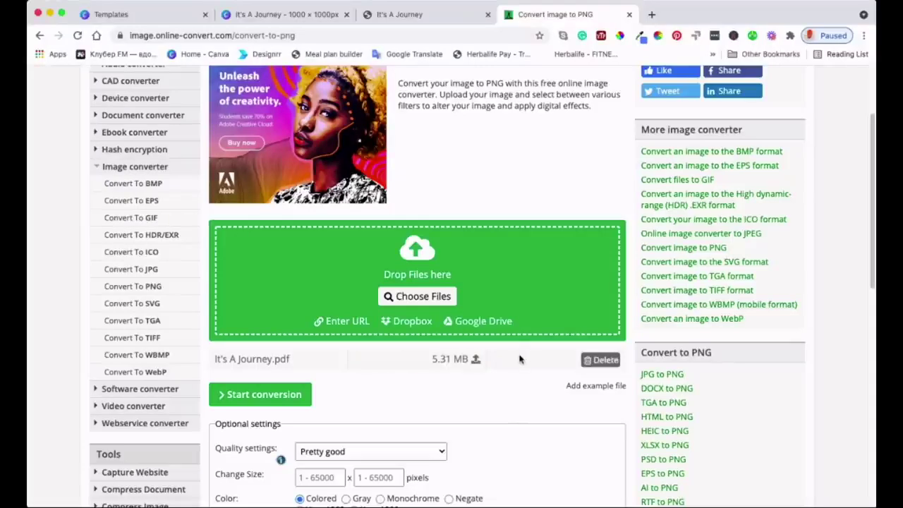
- Set the DPI under Optional settings to 300 and start the PDF-to-PNG conversion
{"action": "scroll", "coordinate": [518, 359], "scroll_direction": "down", "scroll_amount": 3}
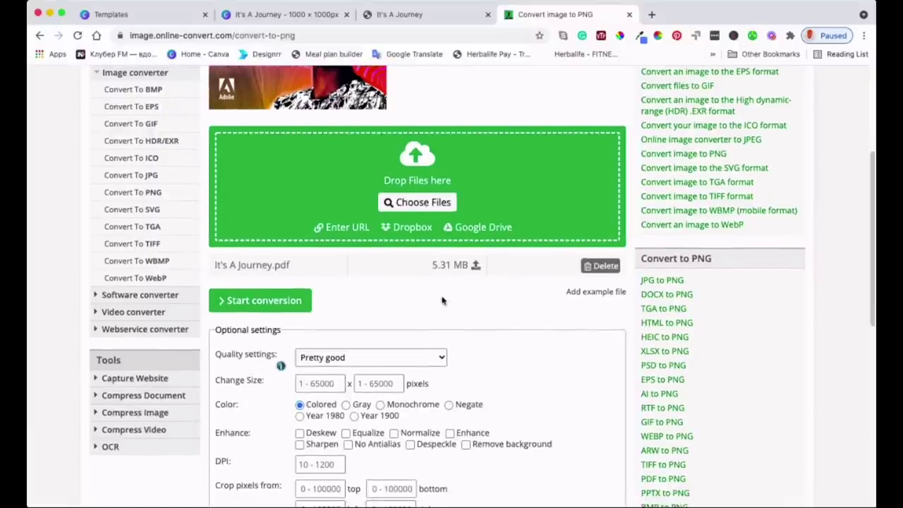
{"action": "scroll", "coordinate": [415, 316], "scroll_direction": "down", "scroll_amount": 3}
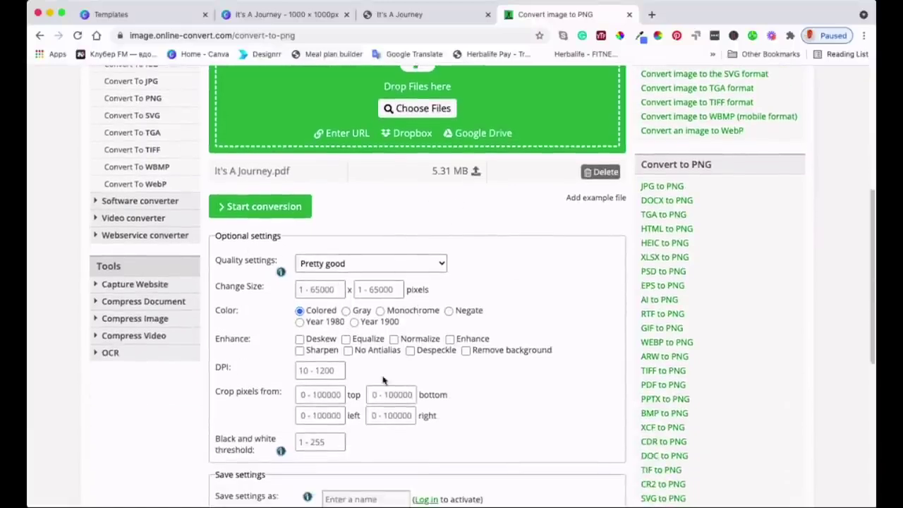
{"action": "scroll", "coordinate": [355, 407], "scroll_direction": "down", "scroll_amount": 1}
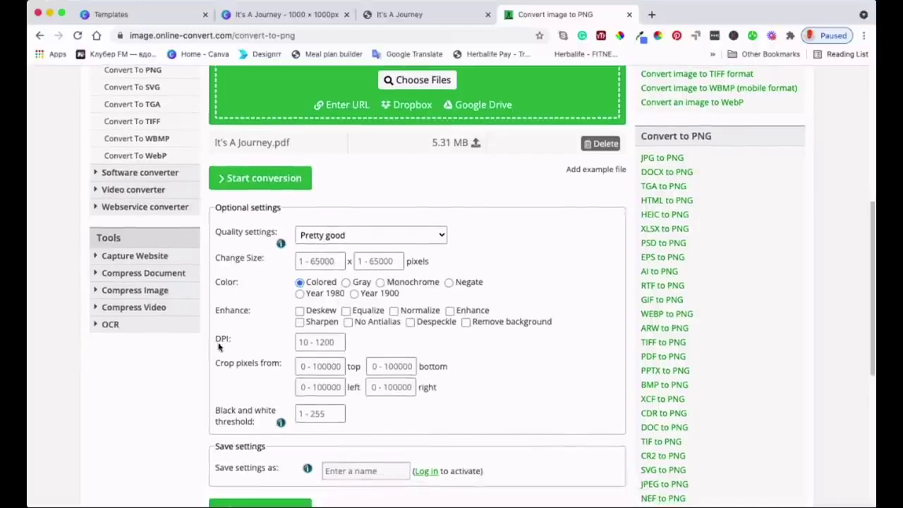
{"action": "left_click", "coordinate": [316, 343]}
{"action": "type", "text": "300"}
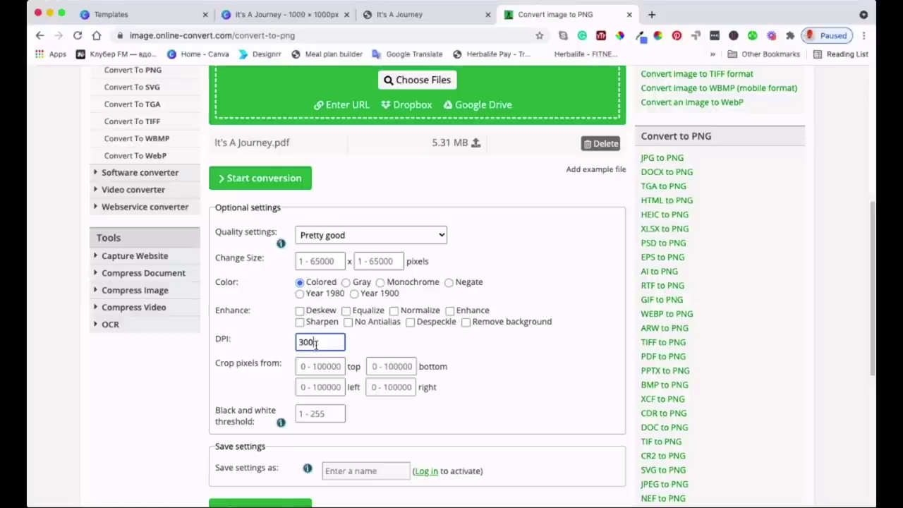
{"action": "left_click", "coordinate": [372, 350]}
{"action": "scroll", "coordinate": [538, 391], "scroll_direction": "down", "scroll_amount": 1}
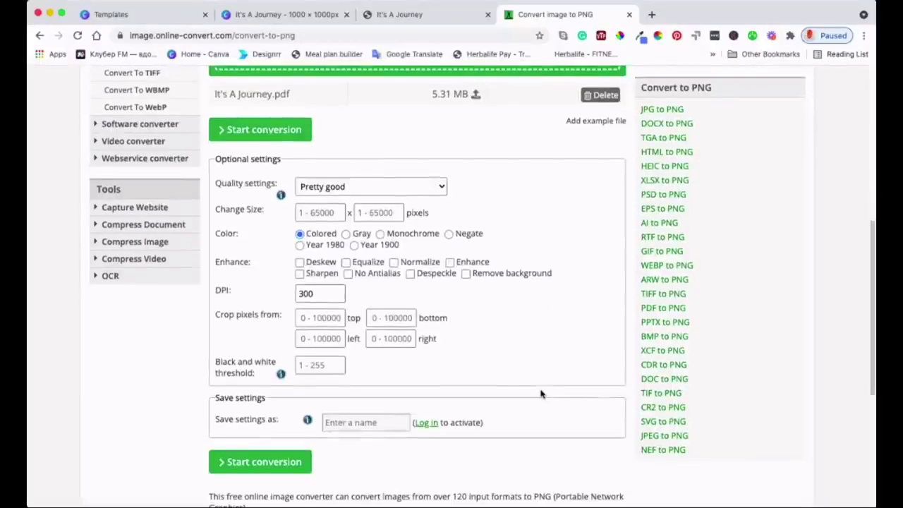
{"action": "left_click", "coordinate": [289, 462]}
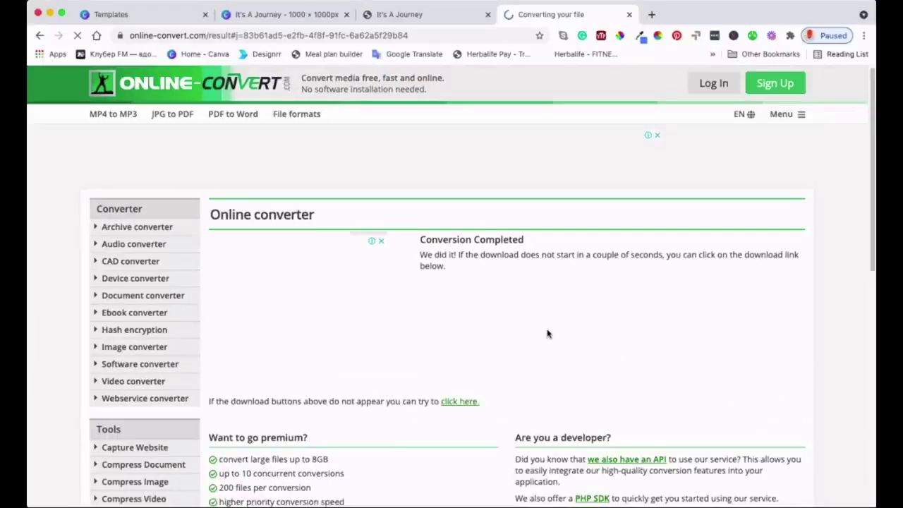
- Download the converted It's A Journey.png (2.56 MB)
{"action": "scroll", "coordinate": [625, 288], "scroll_direction": "down", "scroll_amount": 1}
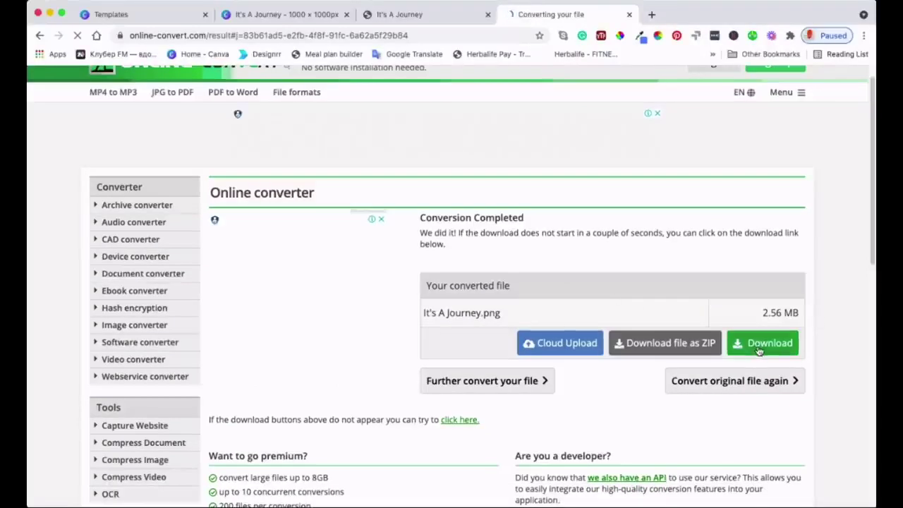
{"action": "left_click", "coordinate": [759, 351]}
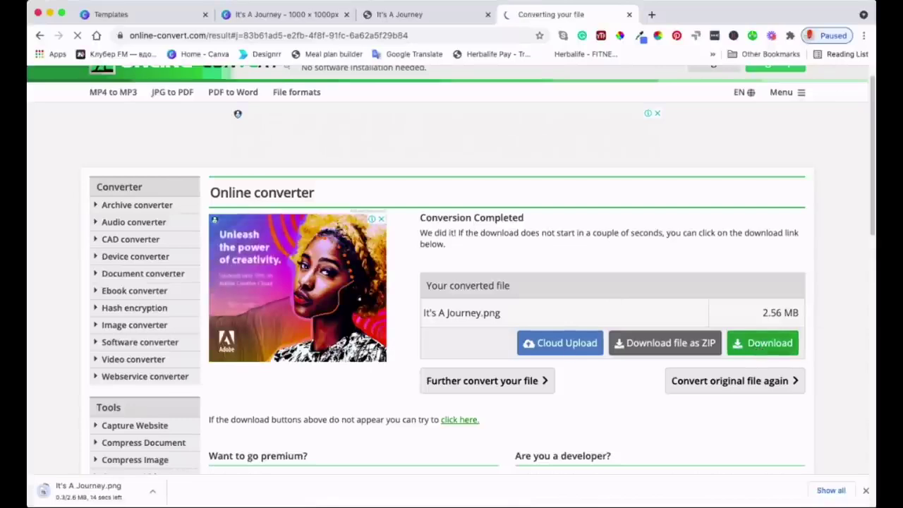
- Open the downloaded It's A Journey.png from Chrome's download bar in Preview
{"action": "left_click", "coordinate": [107, 492]}
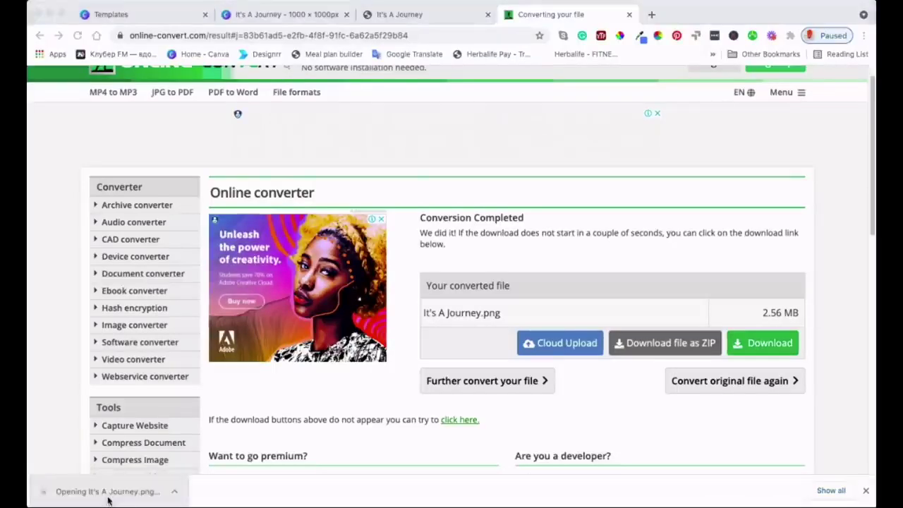